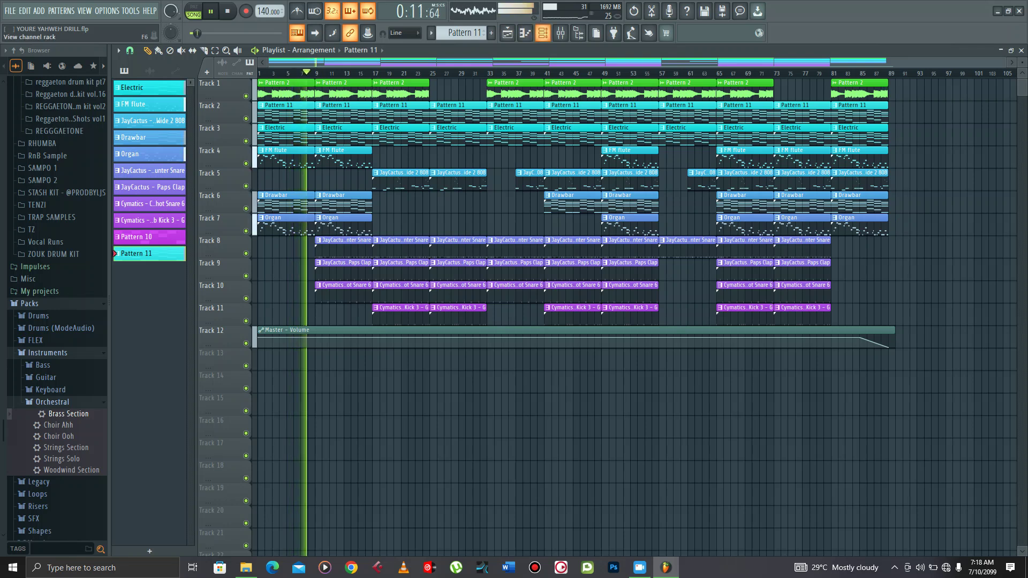
Step: Filter the channel rack to unsorted channels and open the [LJS] PAD 2 notes in the piano roll
click(543, 33)
click(309, 230)
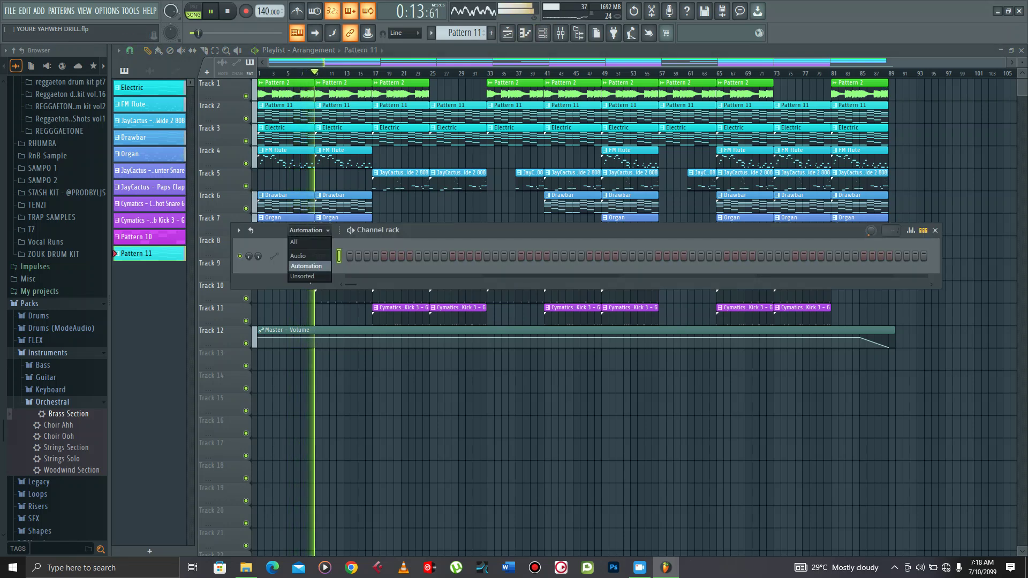
click(302, 277)
click(481, 416)
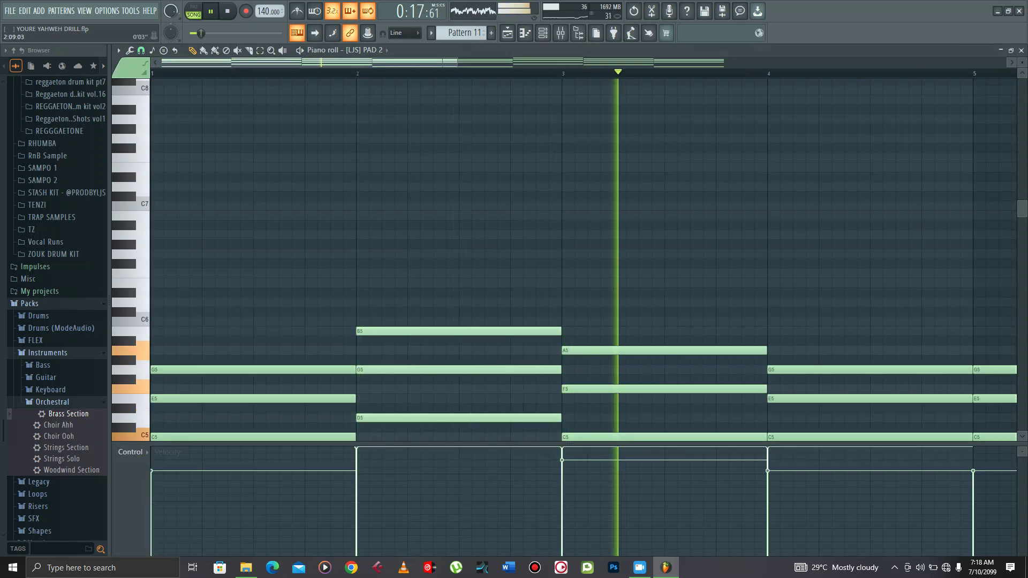
Step: Examine the PAD 2 chord progression across all eight bars and return to the playlist with the channel rack closed
drag(456, 63, 757, 62)
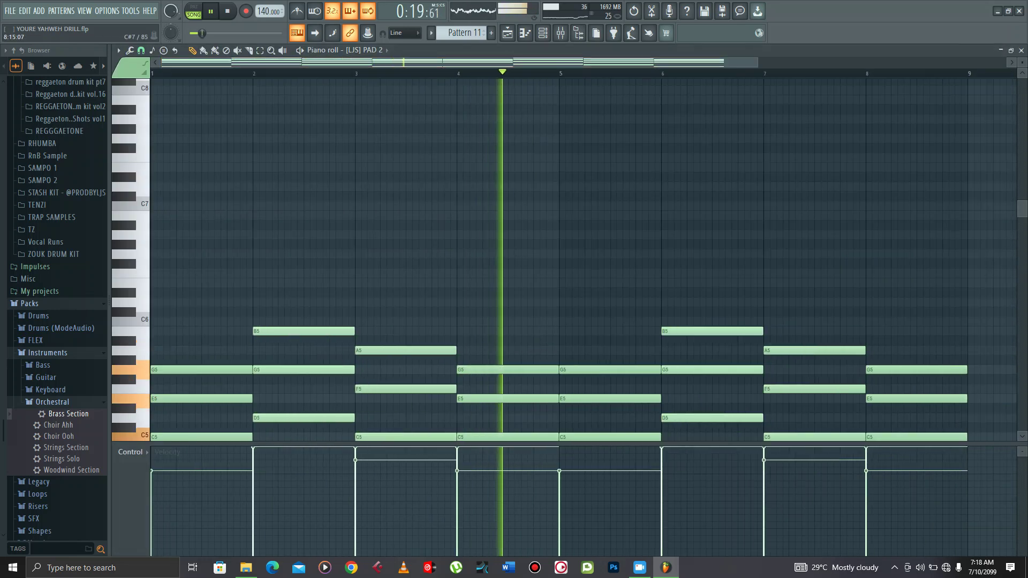
scroll(583, 260, down, 5)
drag(1022, 265, 1021, 269)
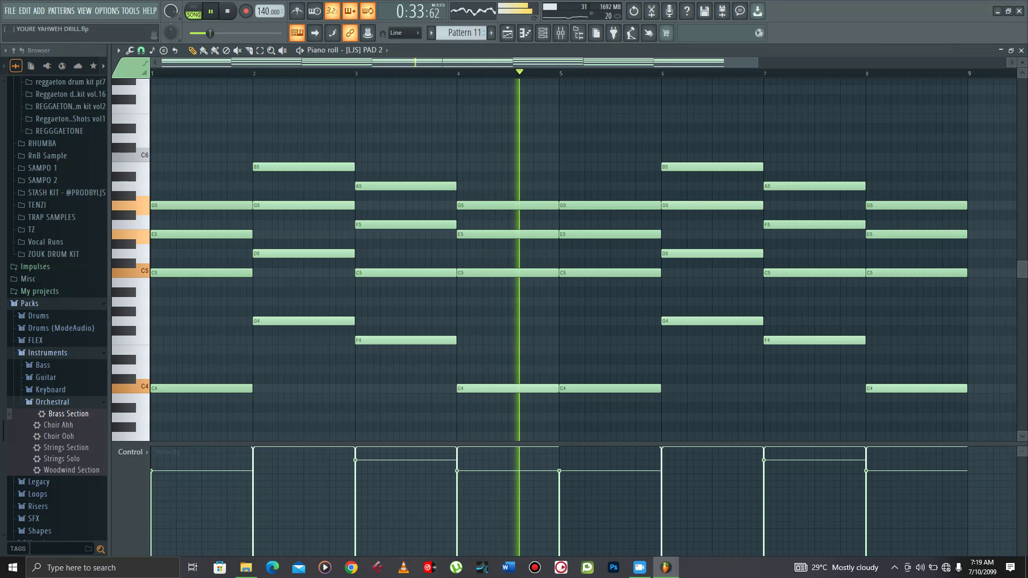
click(1021, 50)
click(929, 230)
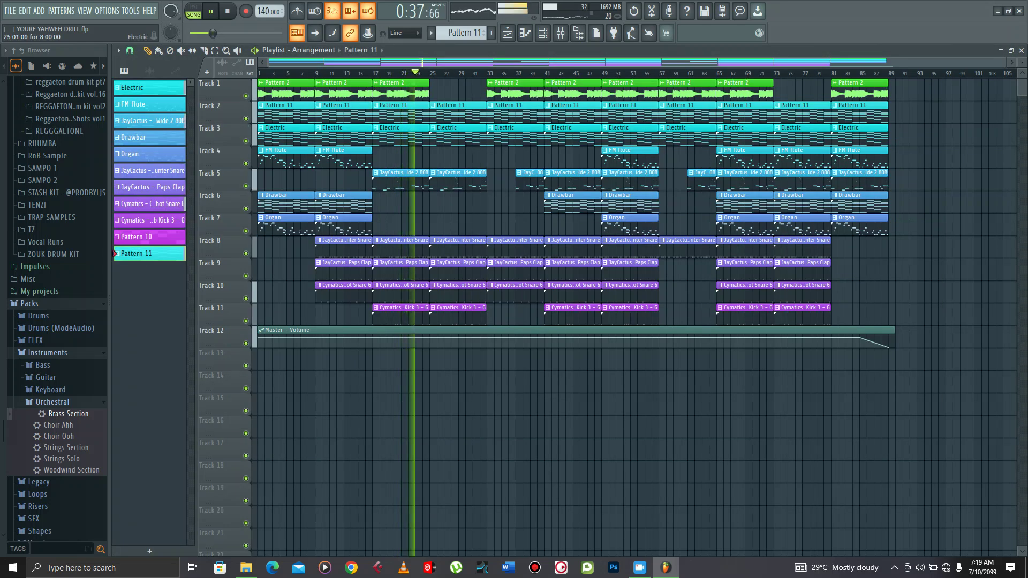
Step: Review the Fat N Wide 2 808 pattern from track 5 in the piano roll, including its high slide notes
double_click(462, 180)
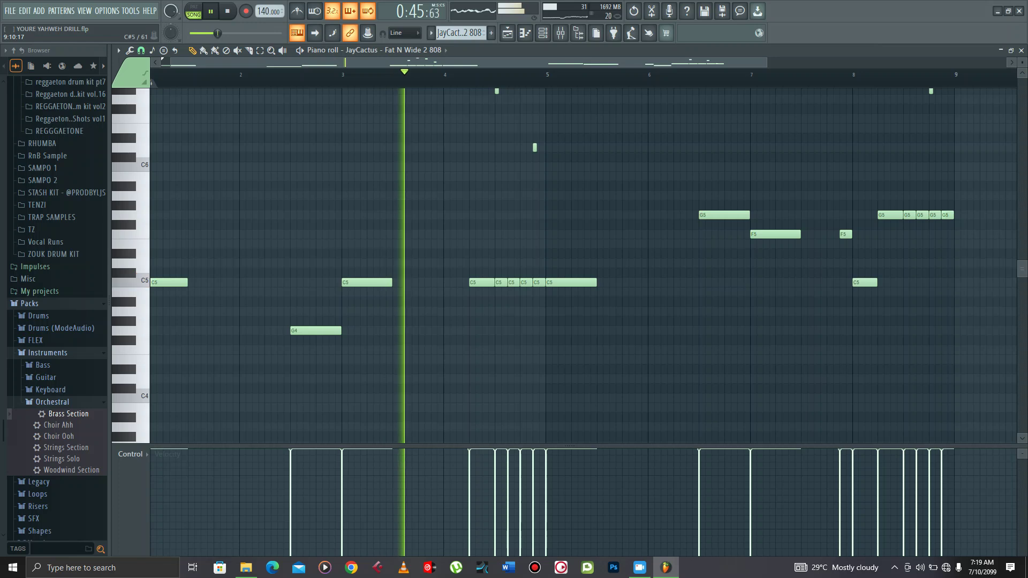
scroll(583, 265, up, 2)
scroll(584, 265, up, 1)
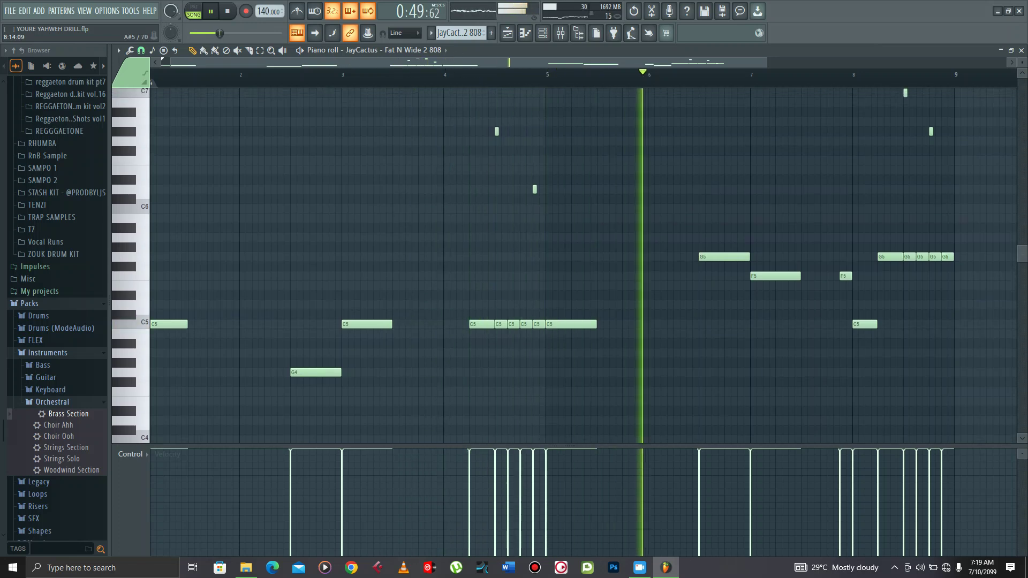
drag(765, 62, 813, 63)
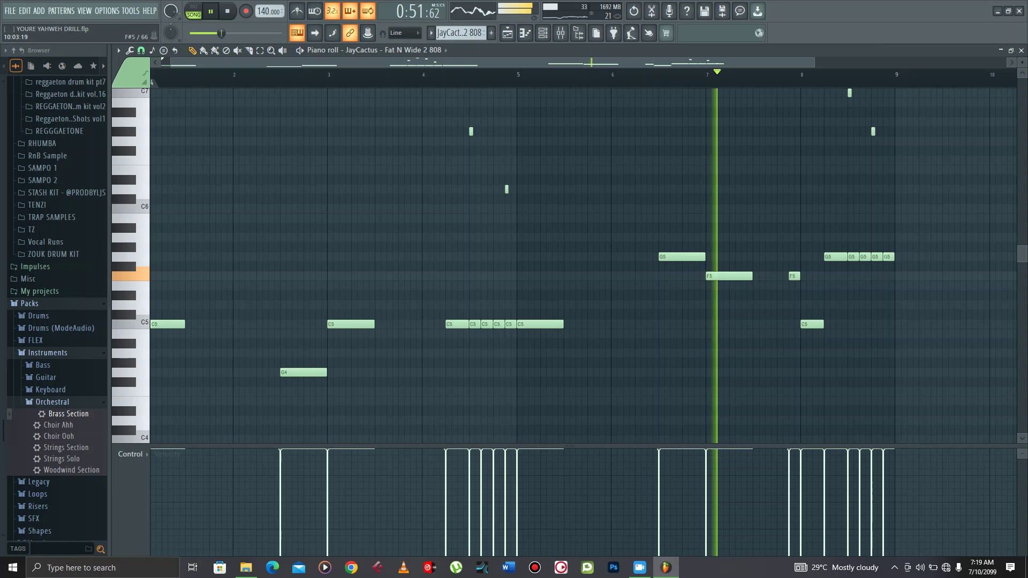
scroll(584, 264, up, 3)
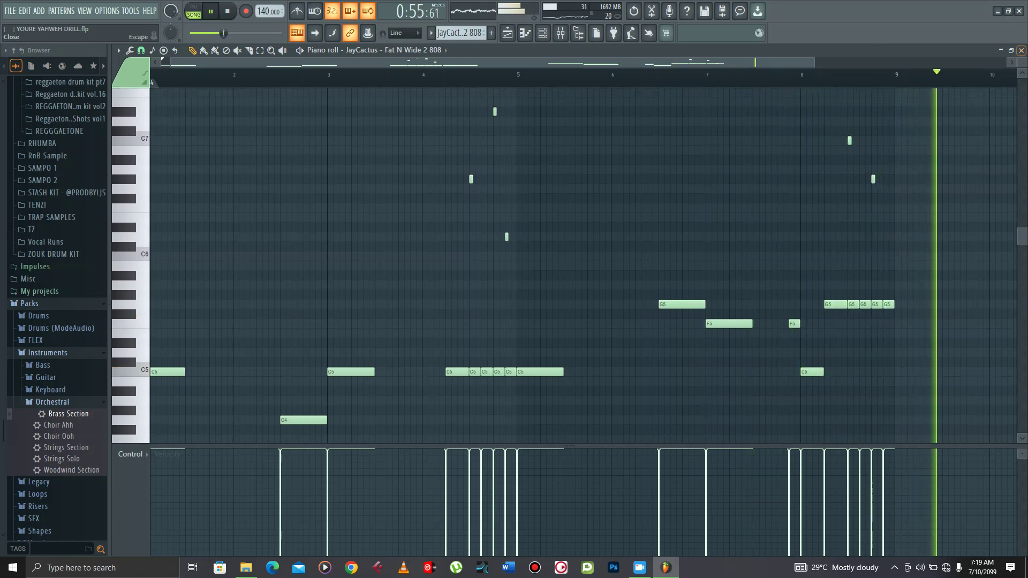
click(1021, 49)
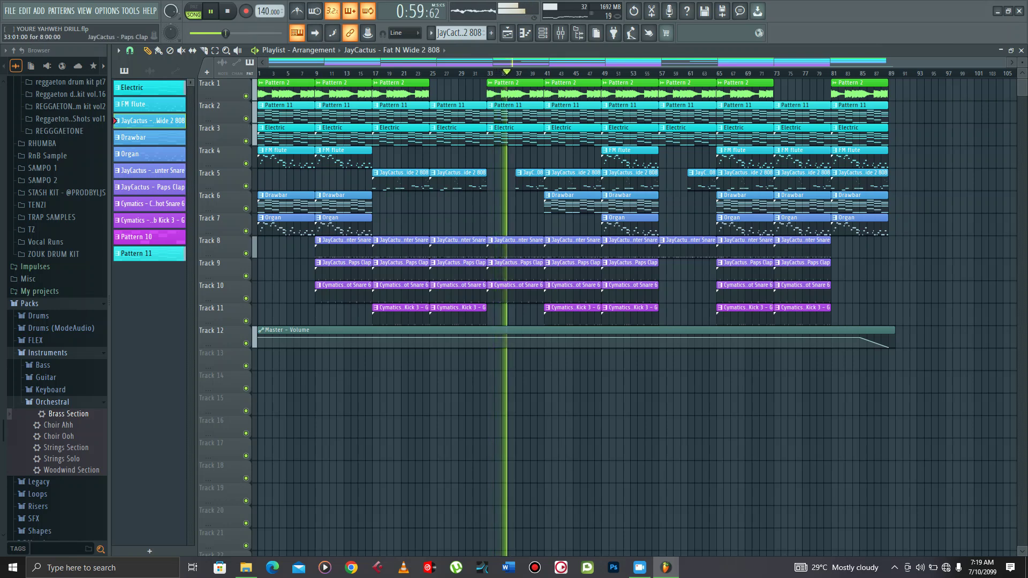
Step: Review the piano roll notes of the Date Night Counter Snare, Paps Clap and Cobra Rimshot Snare 6 patterns
double_click(576, 246)
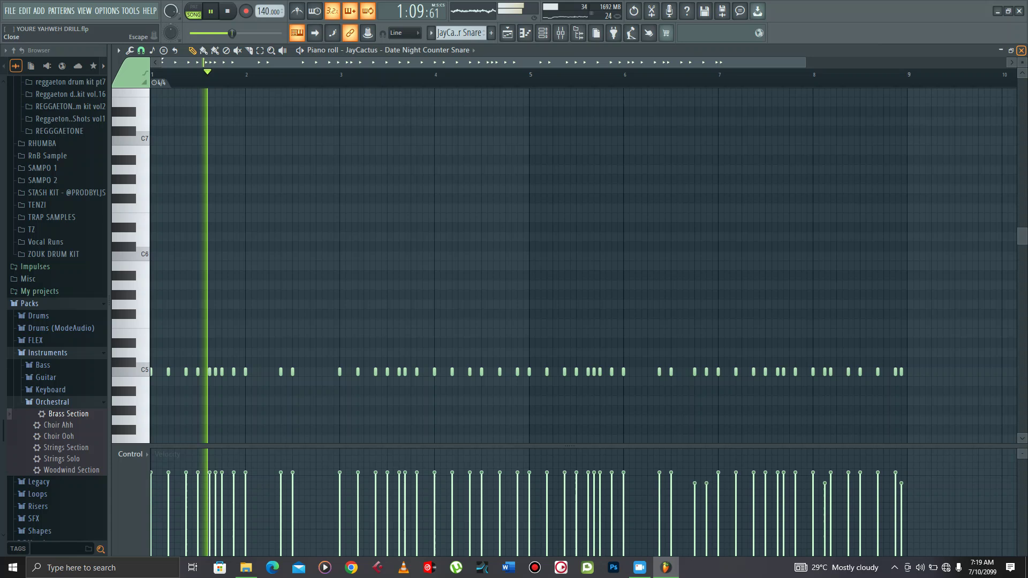
click(1020, 50)
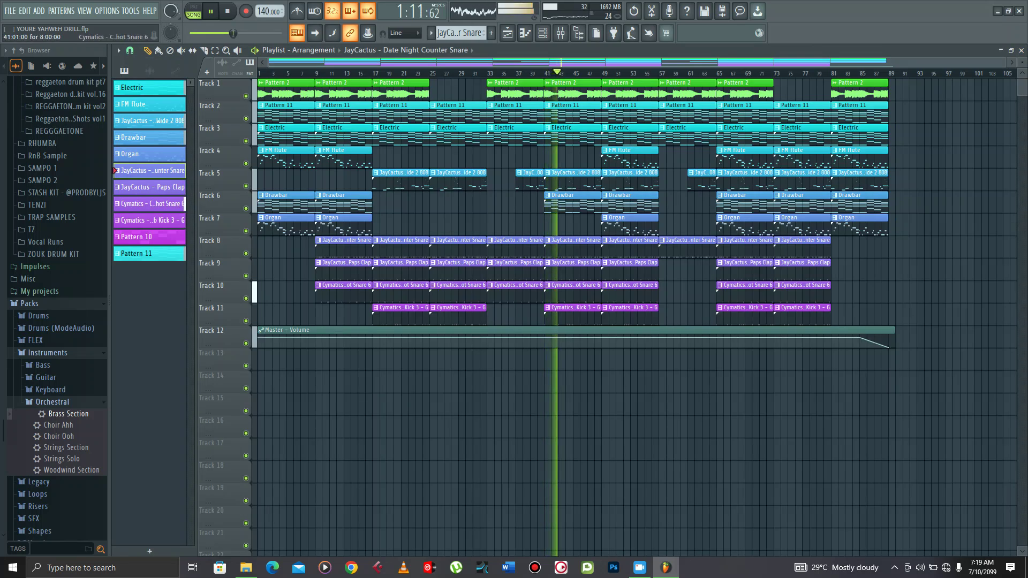
double_click(576, 275)
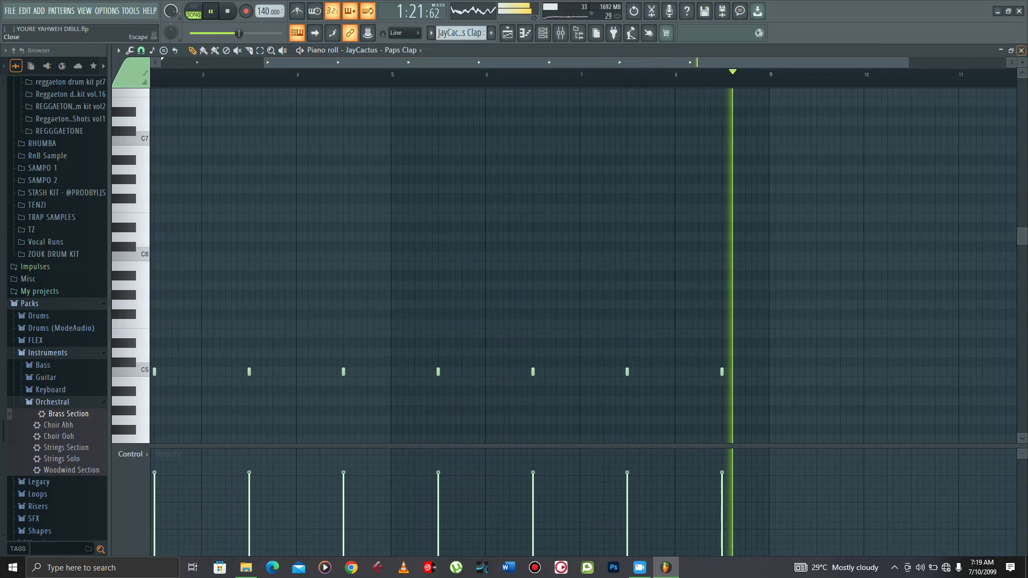
key(F5)
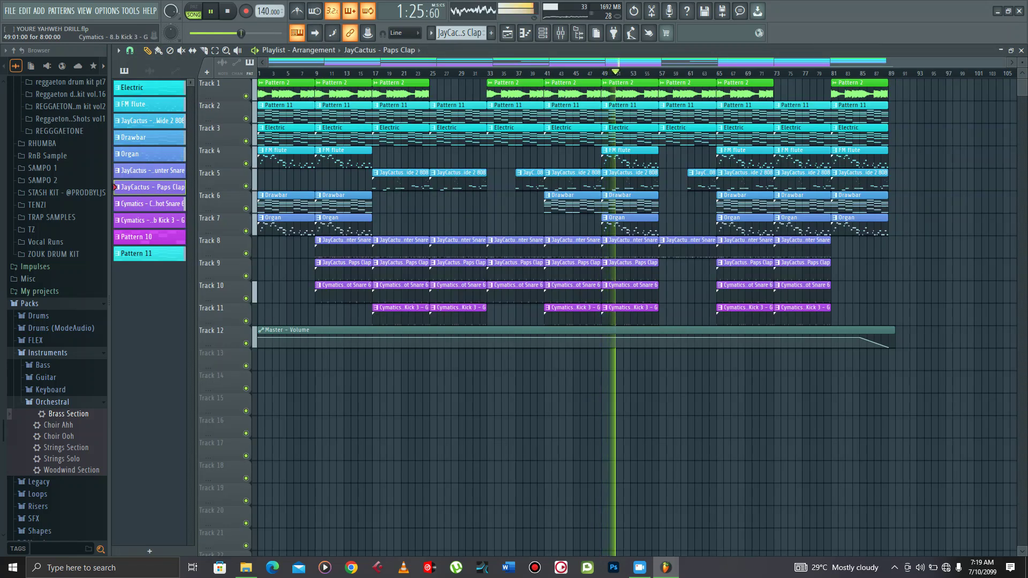
key(F7)
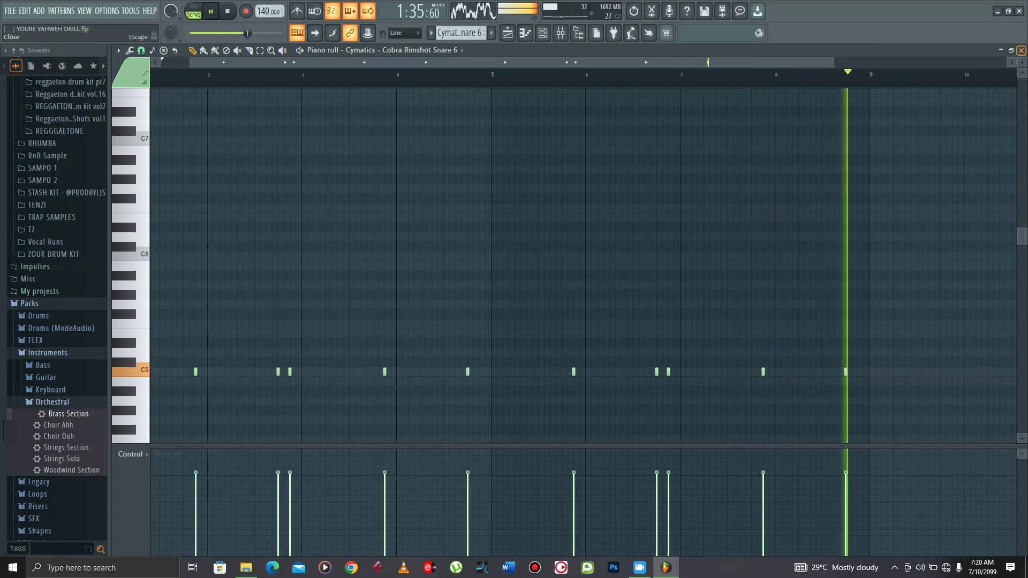
click(1021, 50)
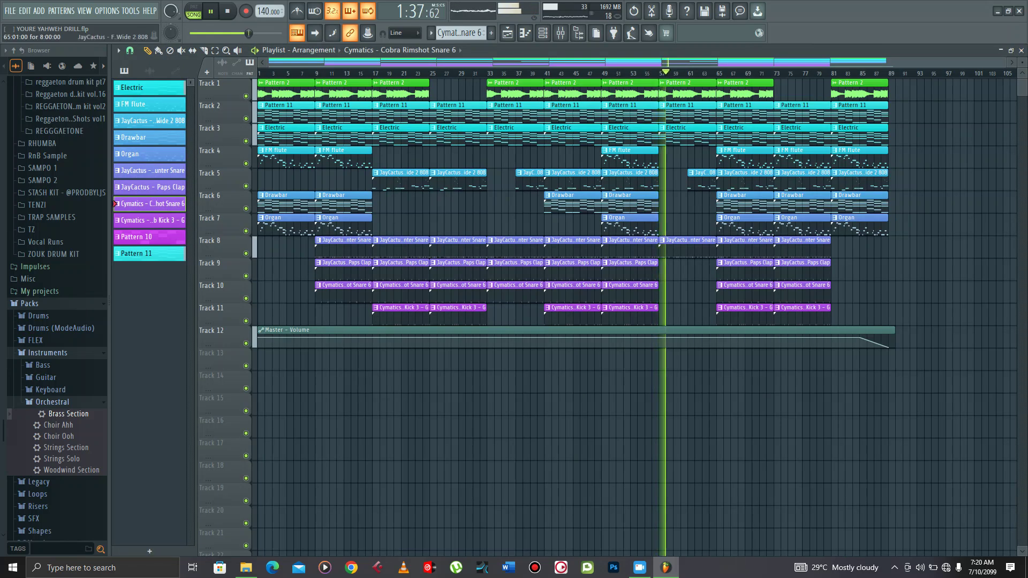
Step: Review the FM flute melody from track 4 in the piano roll and return to the playlist
click(699, 161)
right_click(709, 158)
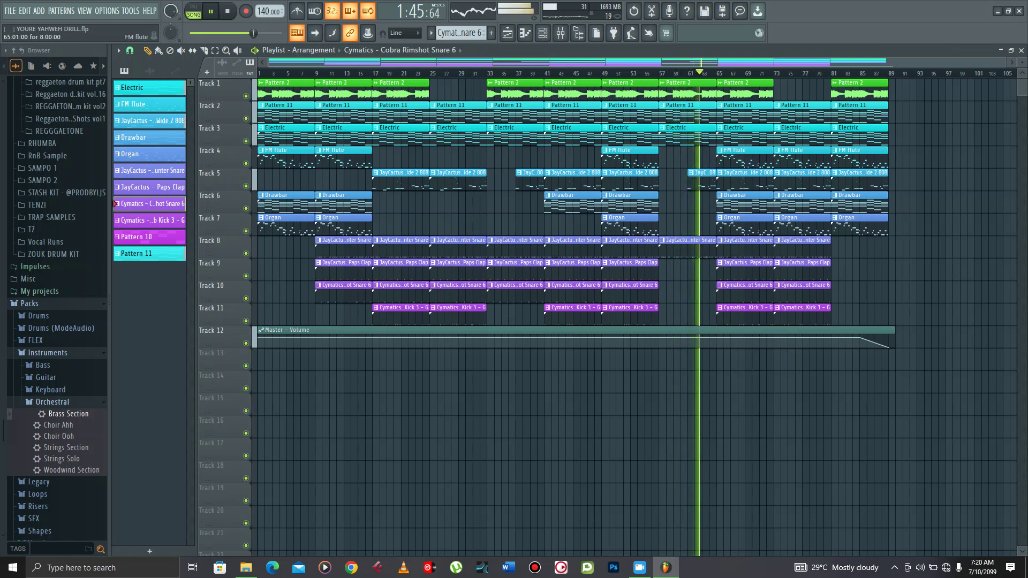
double_click(740, 159)
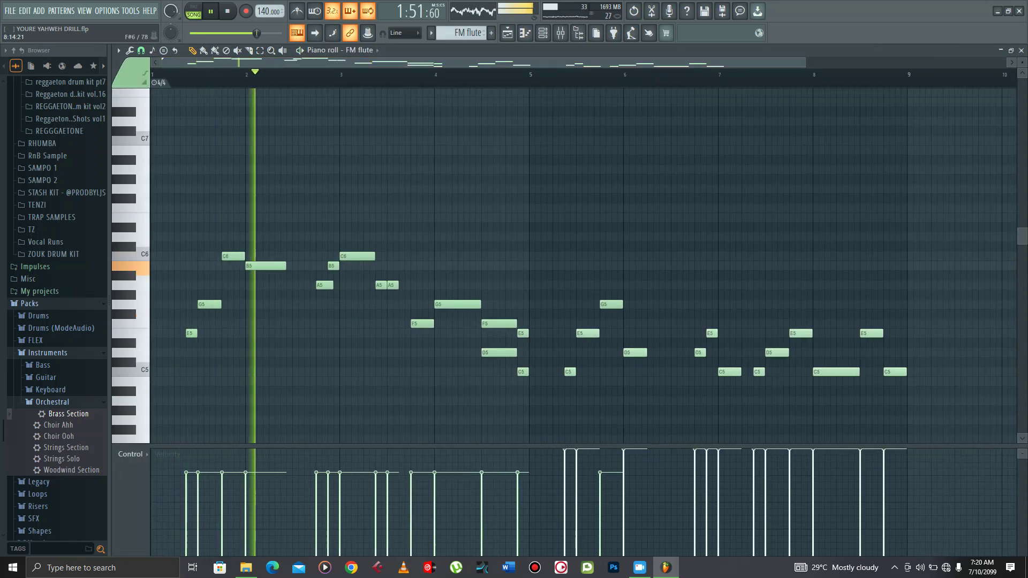
drag(1022, 238, 1022, 255)
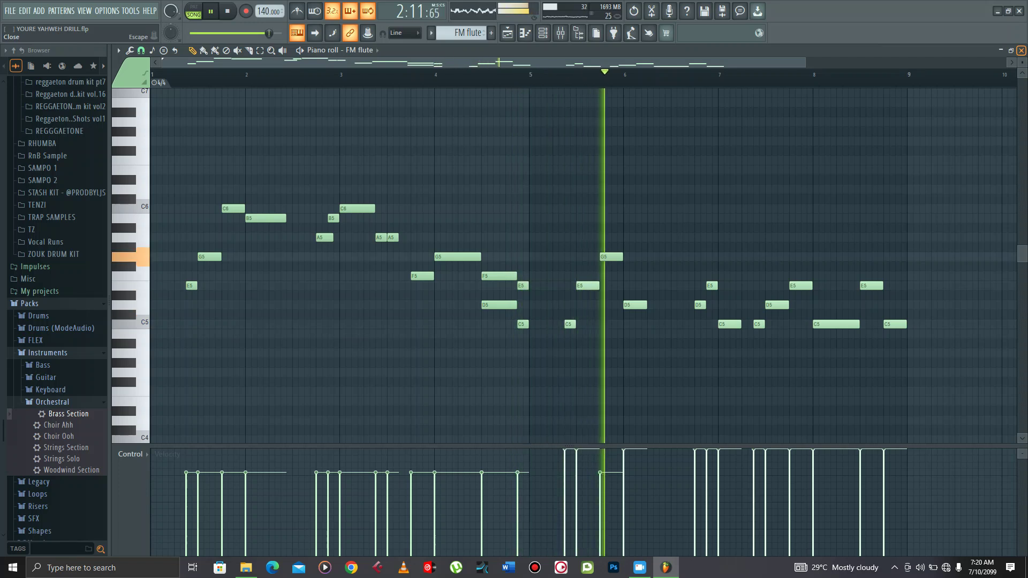
click(1021, 50)
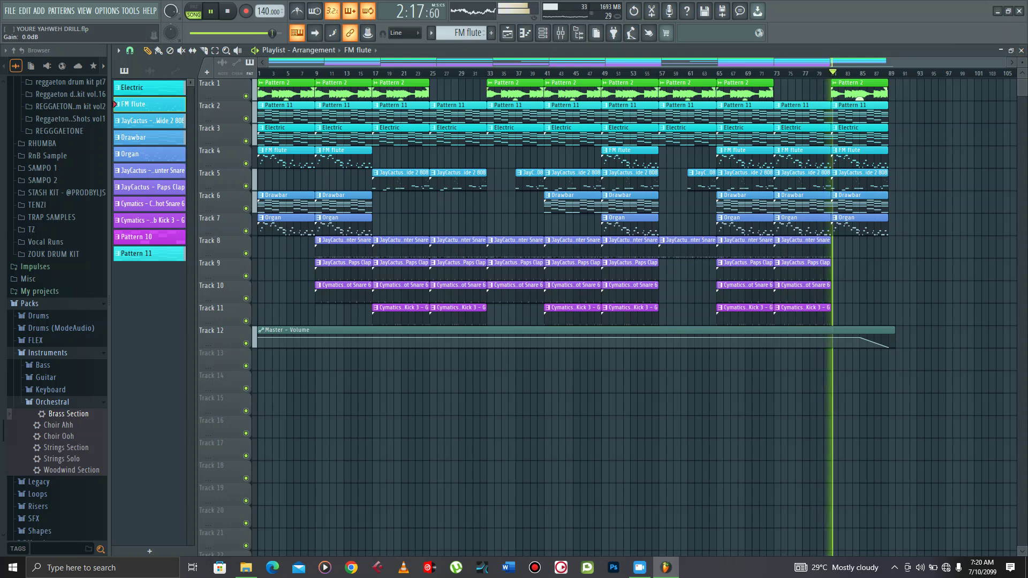
Step: Check the settings of the last Pattern 2 audio clip on track 1 and close them
double_click(859, 93)
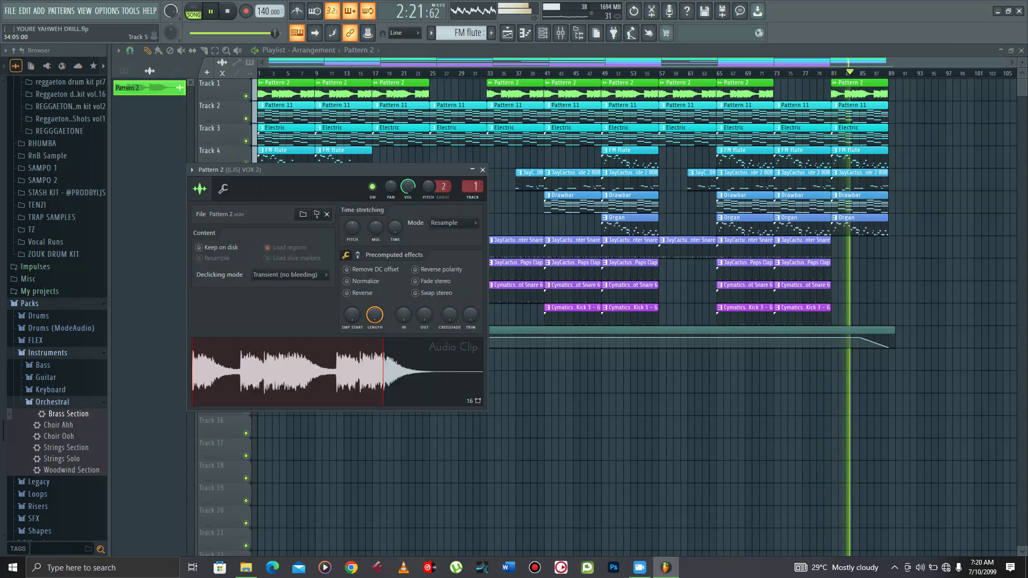
click(482, 169)
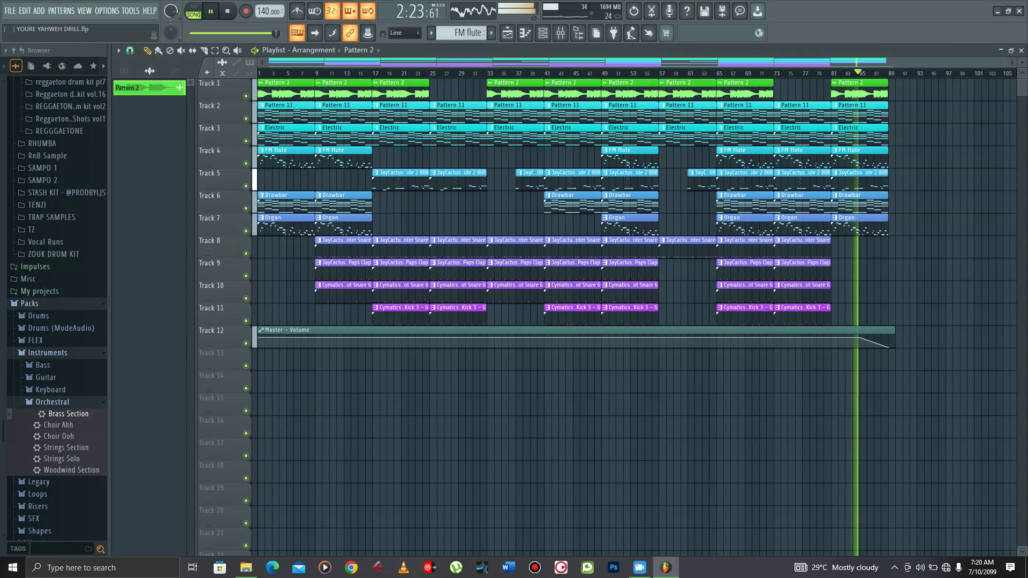
Step: Review the Drawbar chords from track 6 in the piano roll, return to the playlist and halt playback
double_click(859, 204)
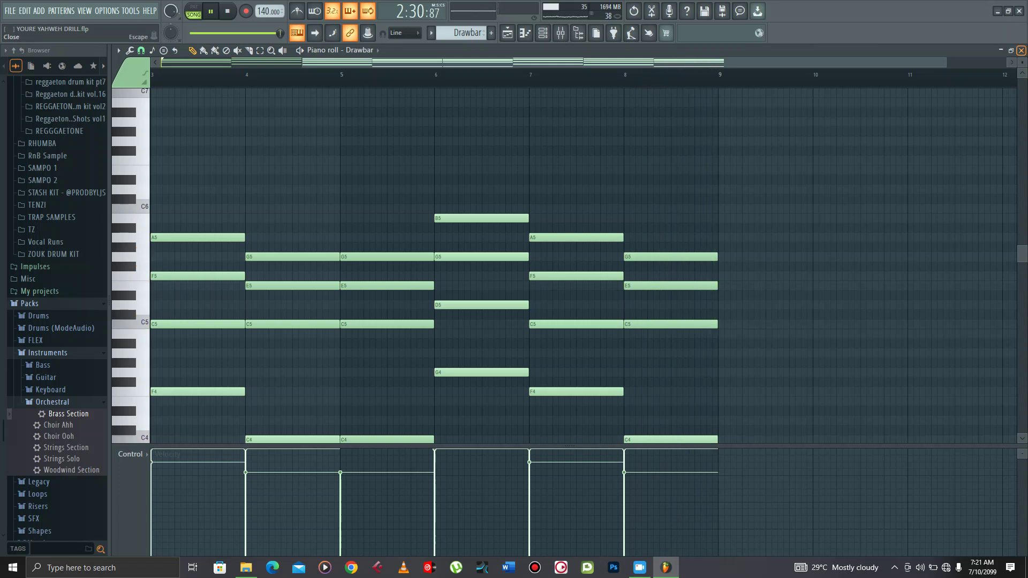
click(1021, 50)
key(space)
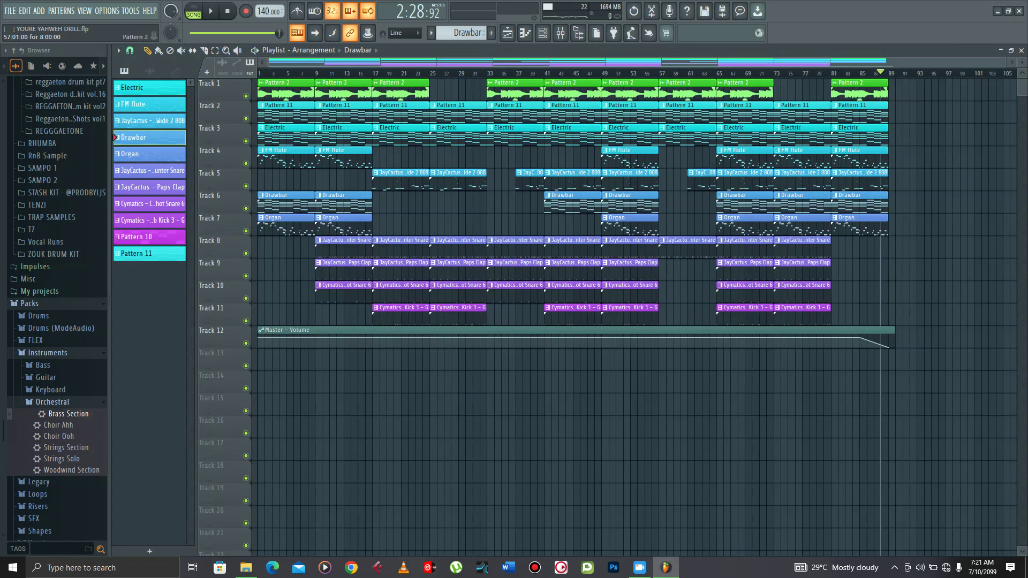
Step: Inspect the Pattern 2 audio clip's sample settings and the Master - Volume automation's fade-out curve
double_click(688, 93)
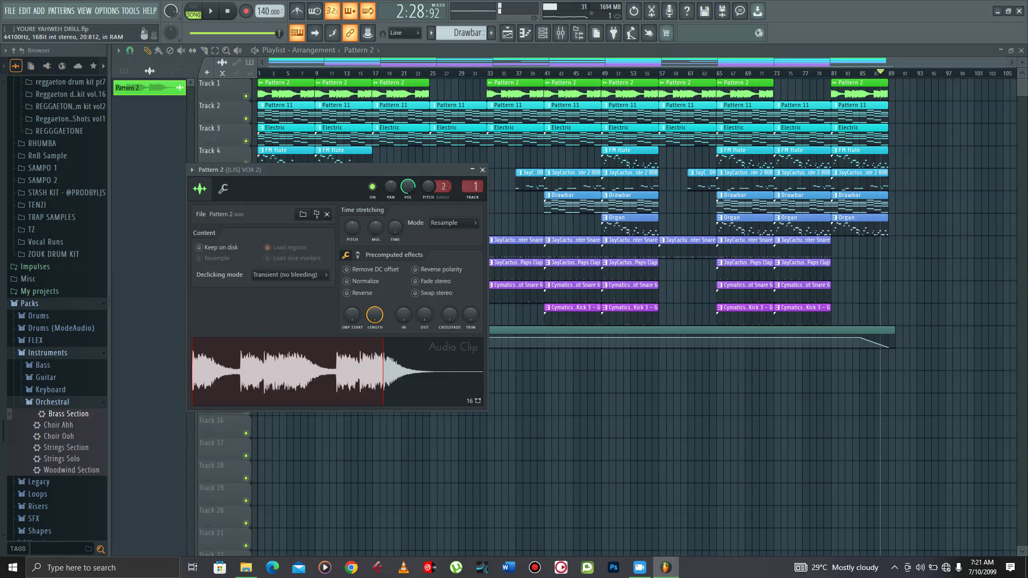
drag(343, 169, 400, 141)
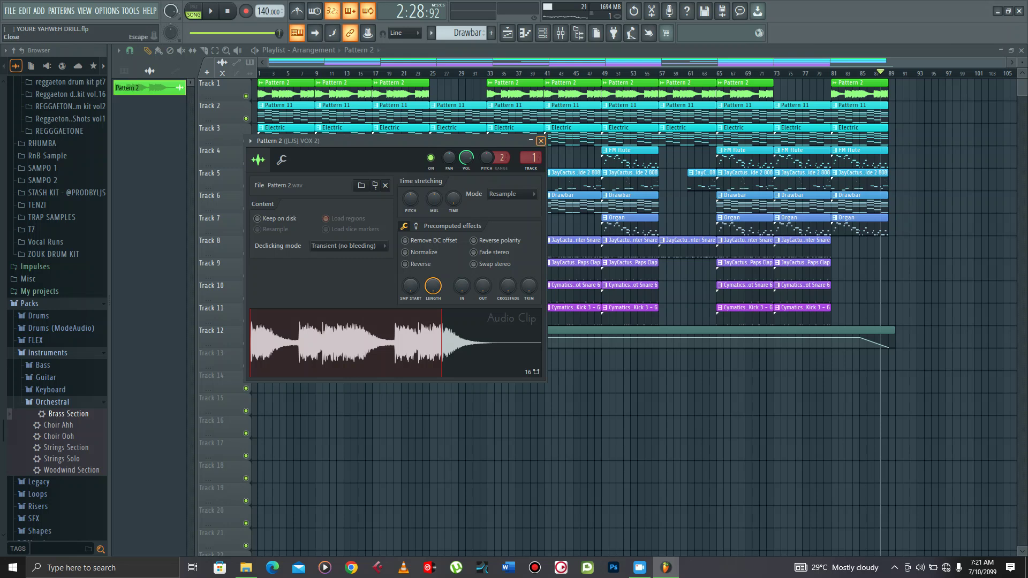
click(540, 141)
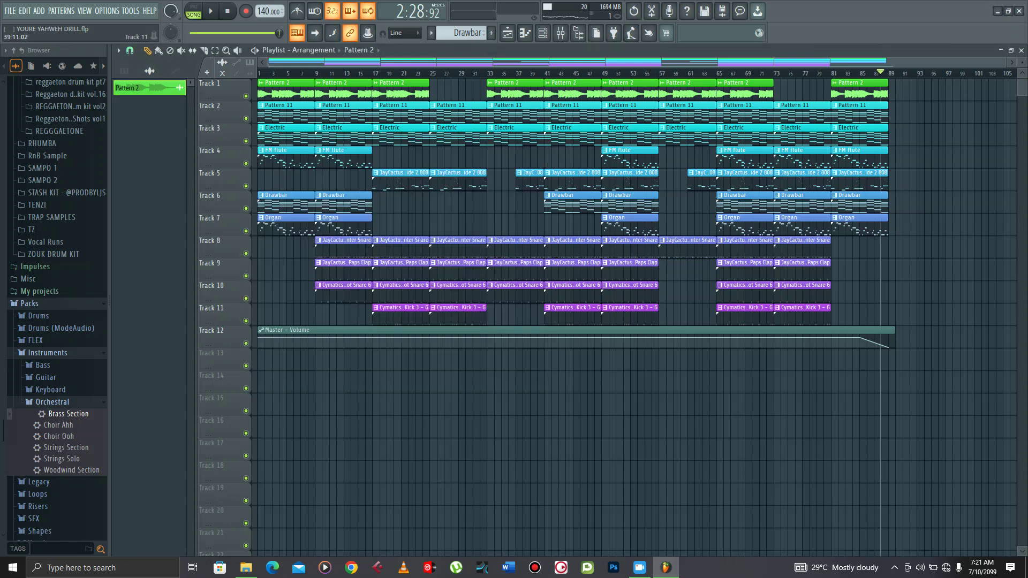
double_click(568, 330)
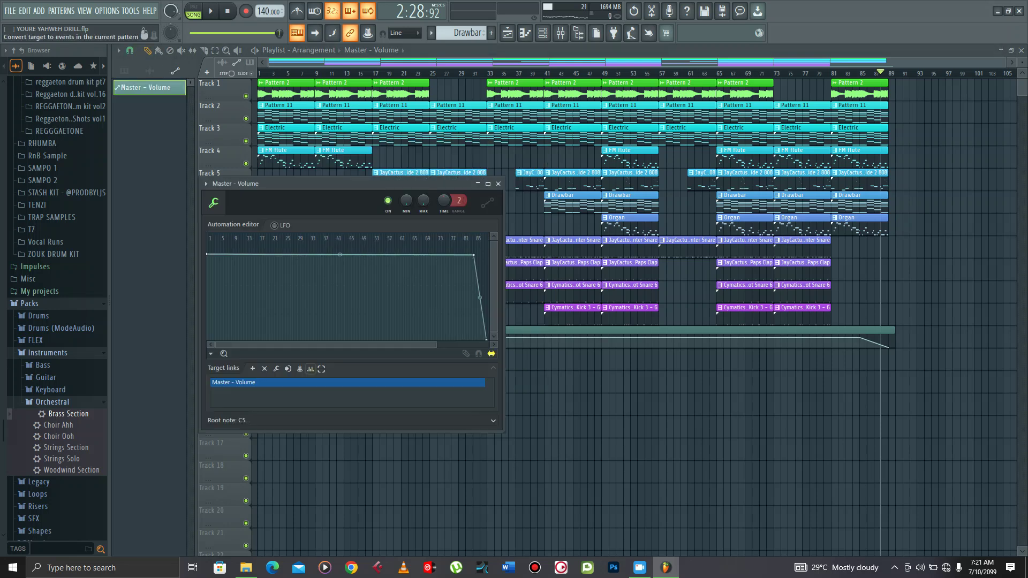
click(498, 184)
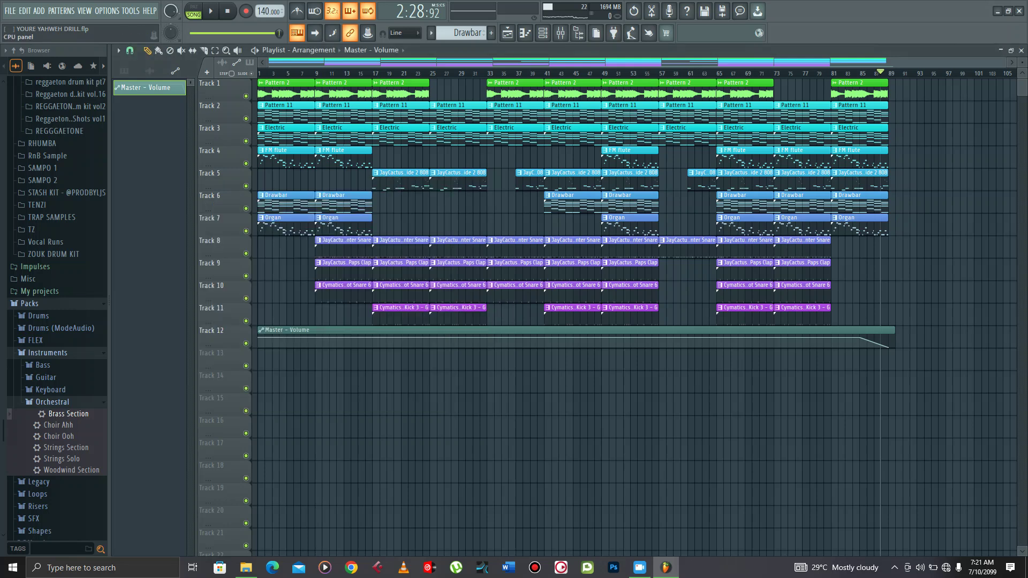
Step: Review the mixer levels and the VOX 2 track's effects, and switch the playlist picker back to patterns
key(F9)
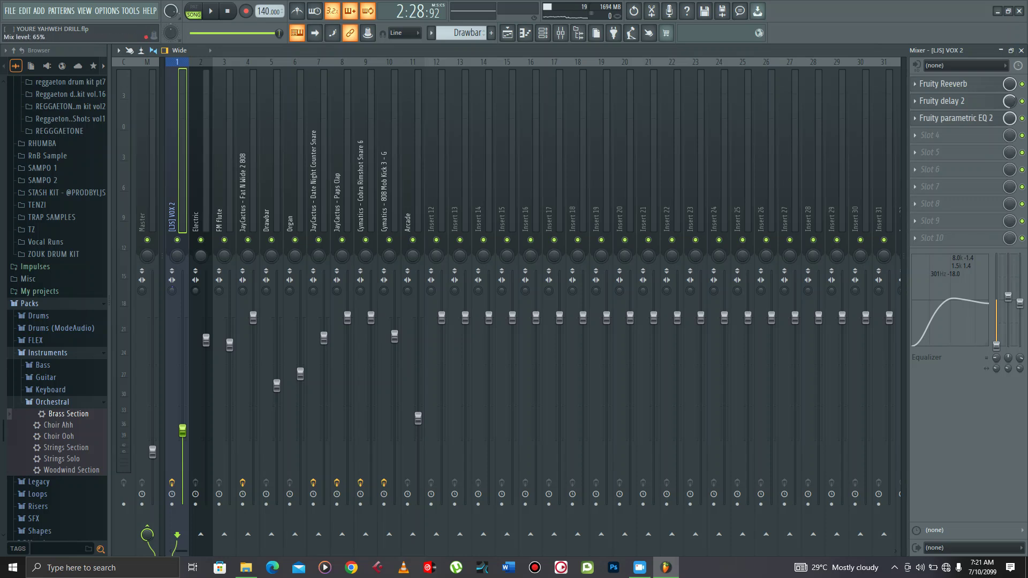
click(1021, 50)
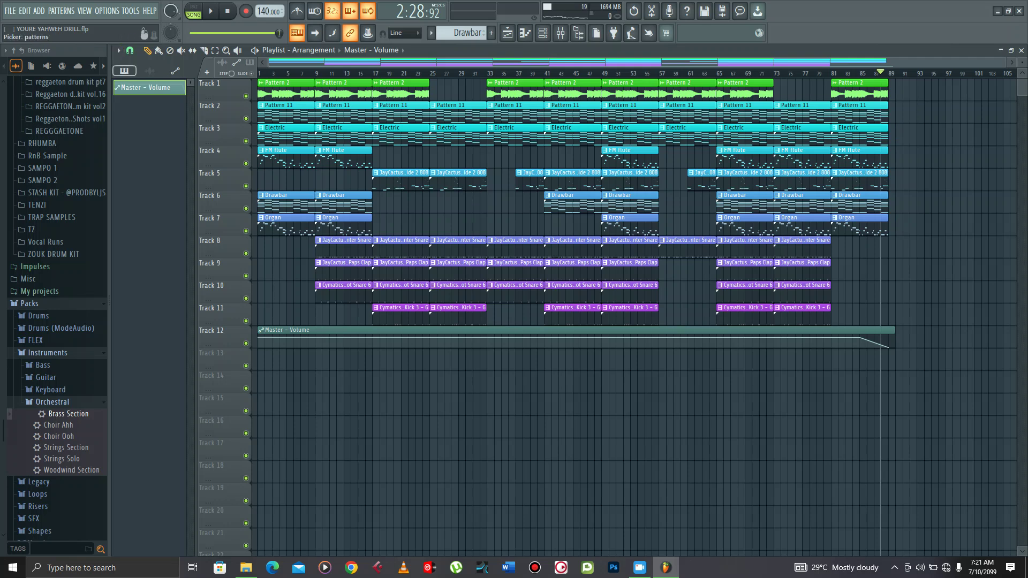
click(123, 70)
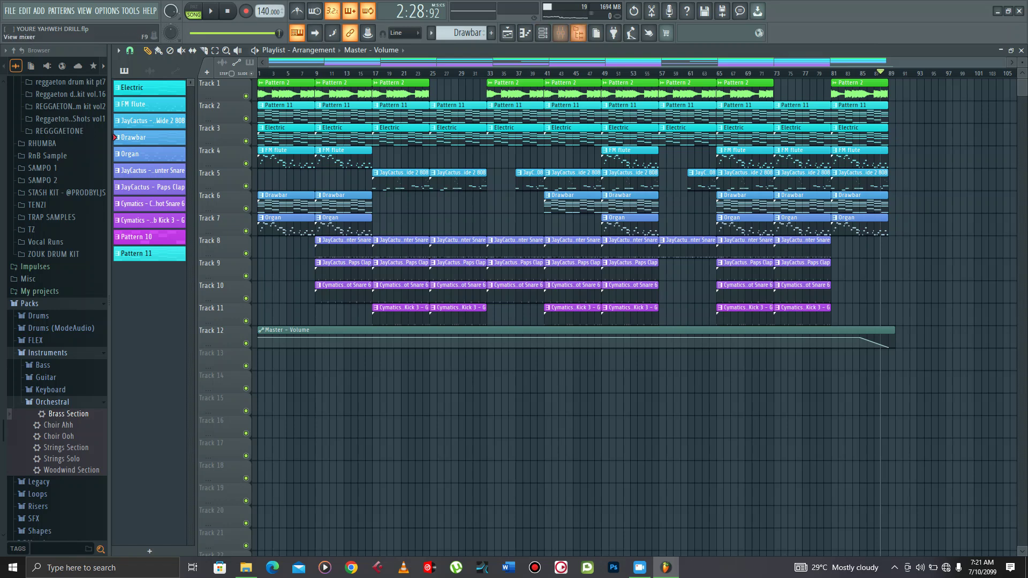
Step: Open the [LJS] PAD 2 channel from the channel rack and display its sample waveform and playback settings
click(543, 34)
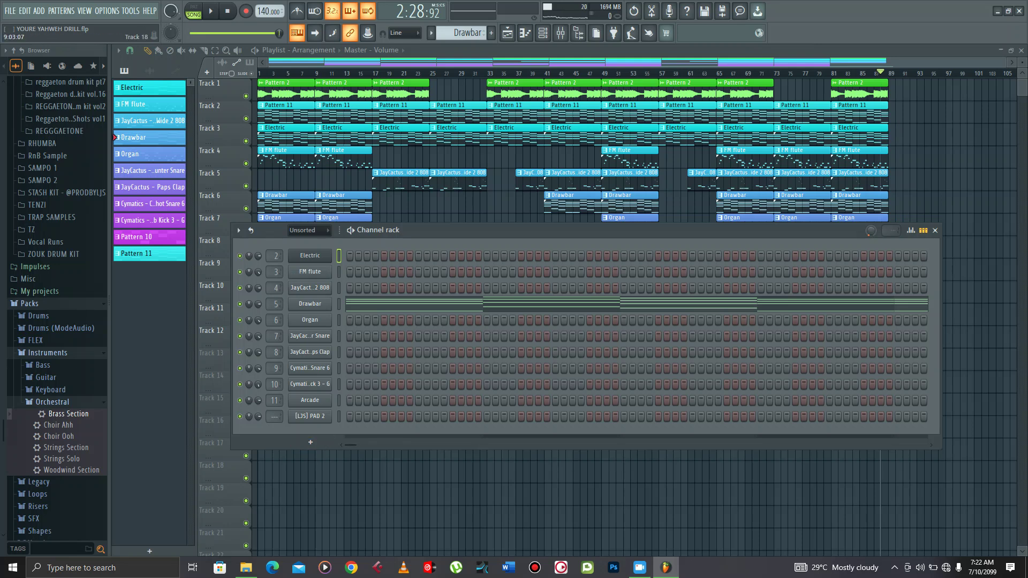
click(309, 415)
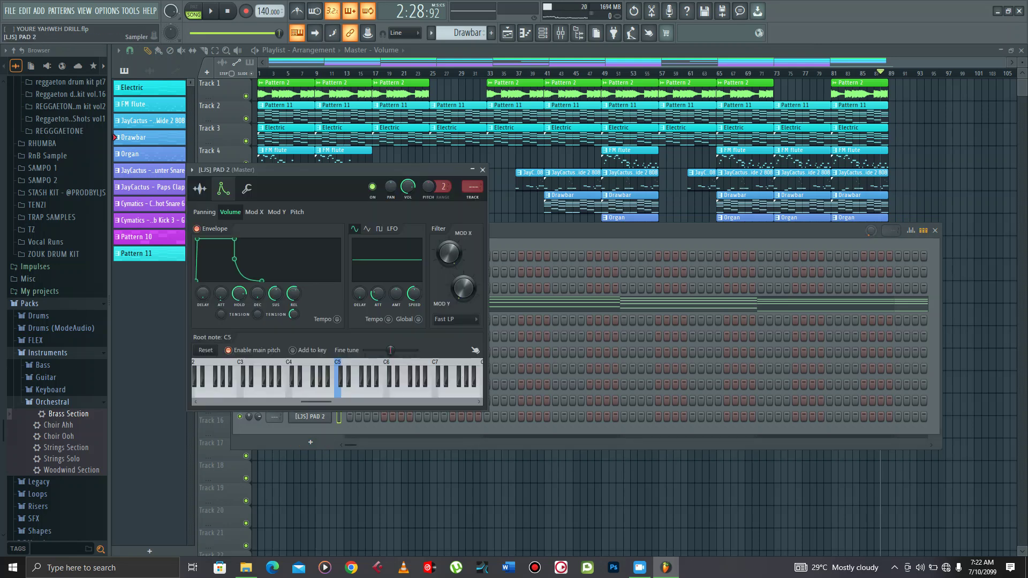
click(199, 188)
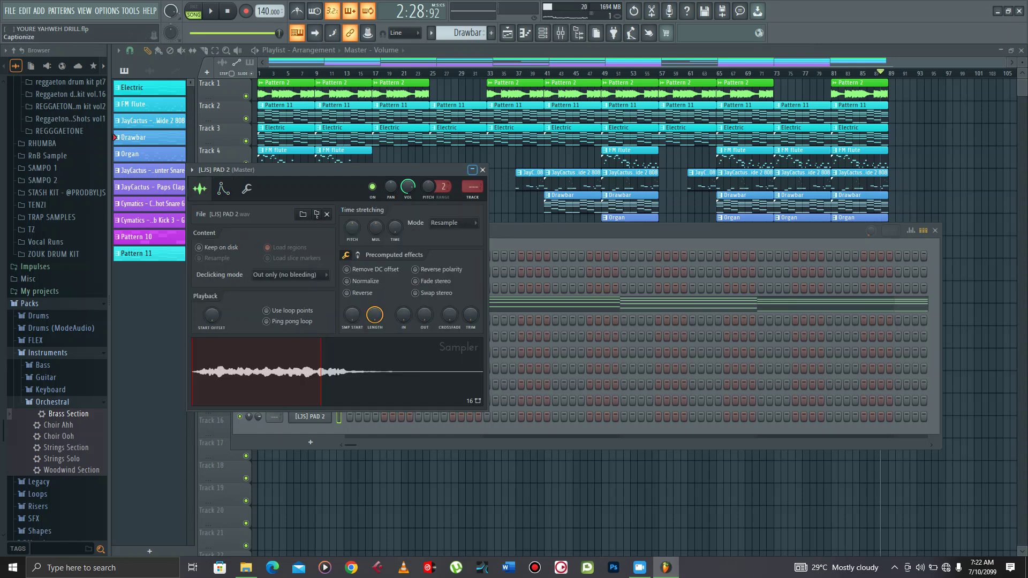
Step: Close the [LJS] PAD 2 channel and review the Drawbar's Sytrus instrument and the JayCactus - Paps Clap sample settings
click(482, 170)
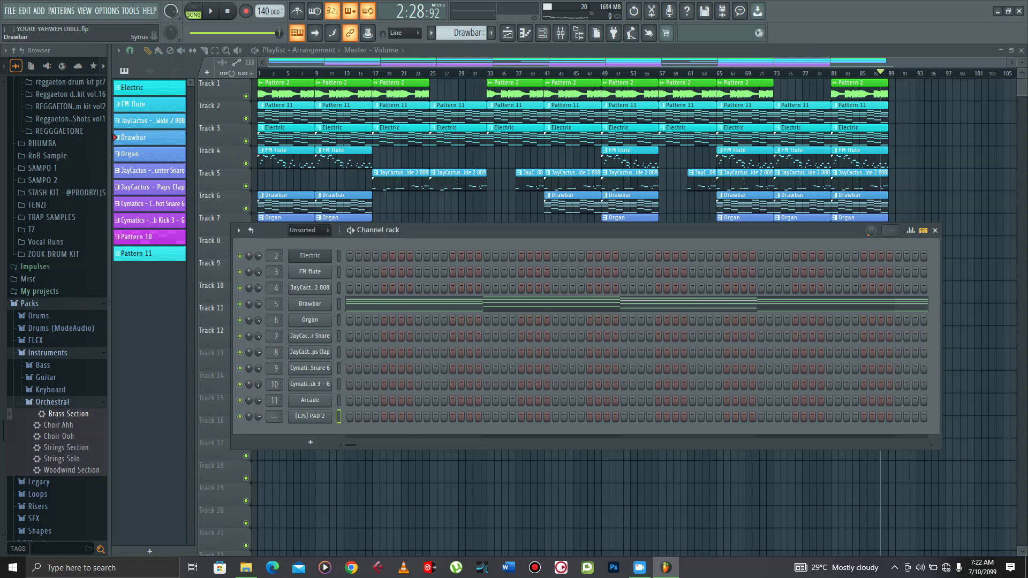
click(310, 304)
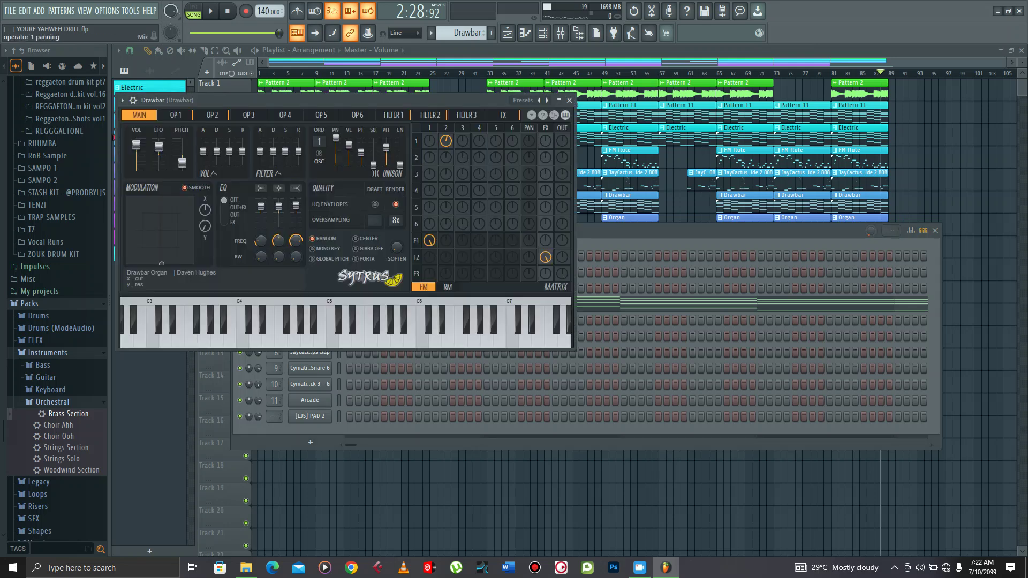
click(569, 101)
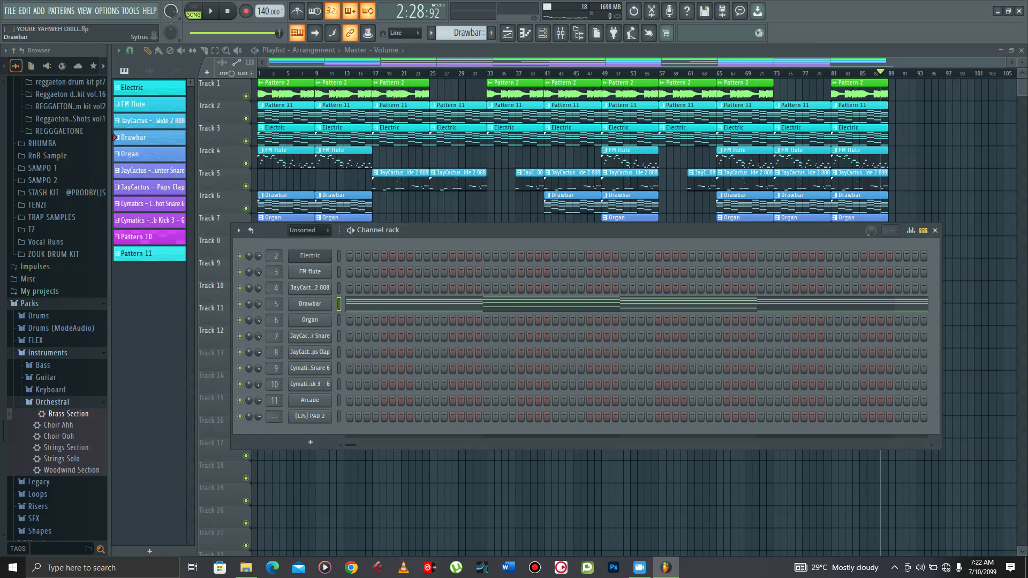
click(310, 352)
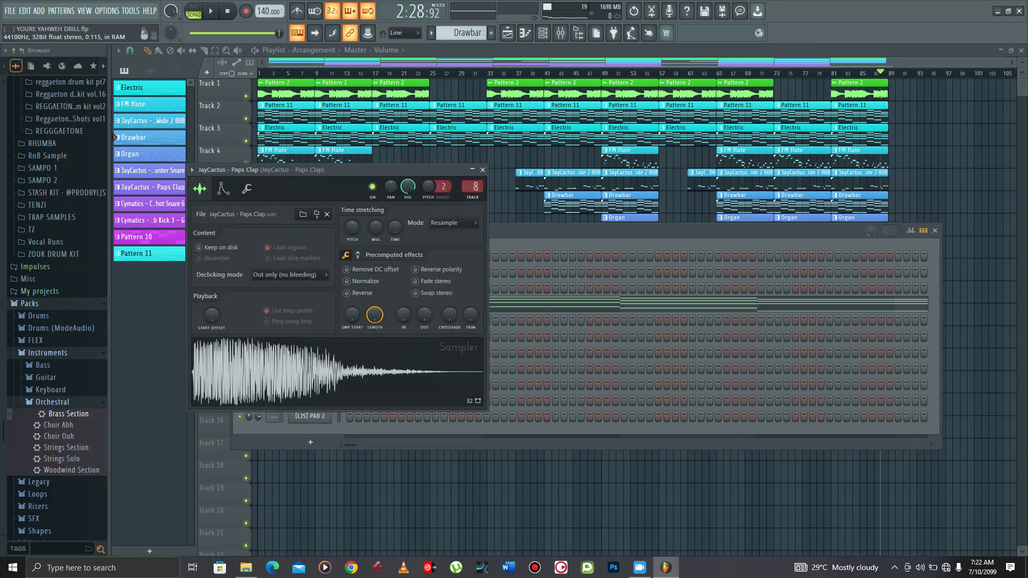
click(482, 170)
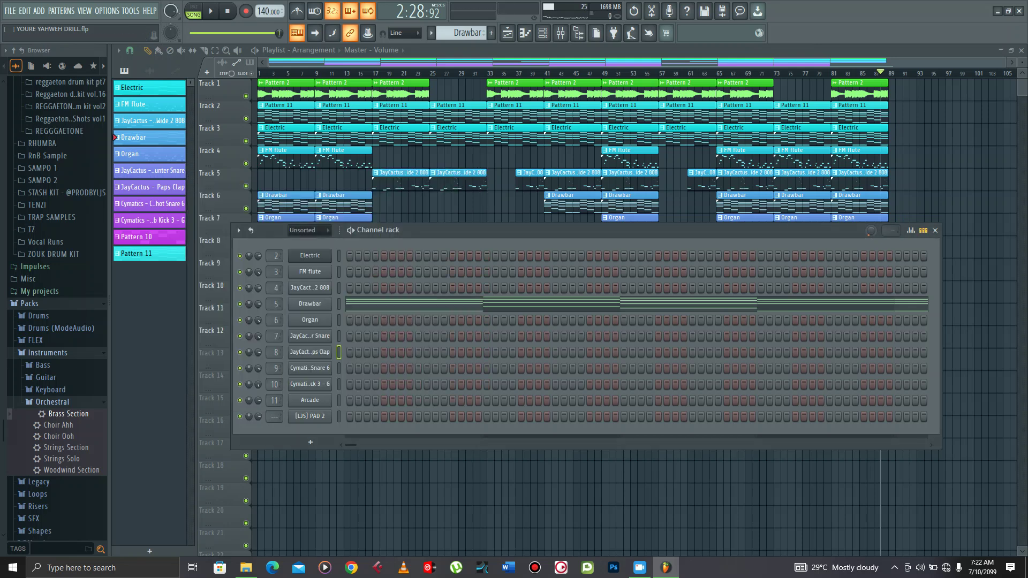
Step: Review the sample settings of the Cymatics Cobra Rimshot Snare 6 and 808 Mob Kick 3 - G channels, and return to the playlist
click(310, 367)
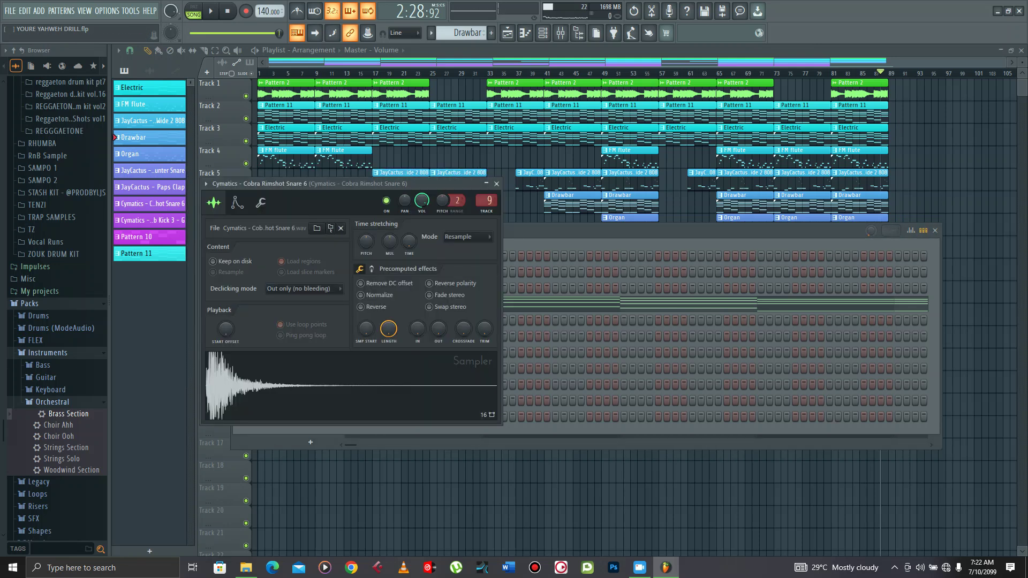
click(496, 184)
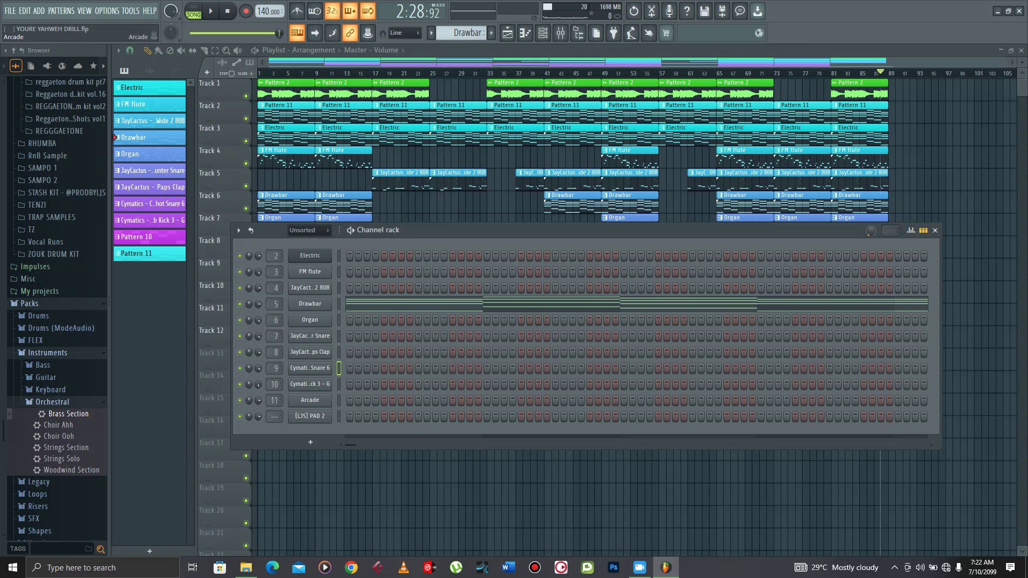
click(309, 384)
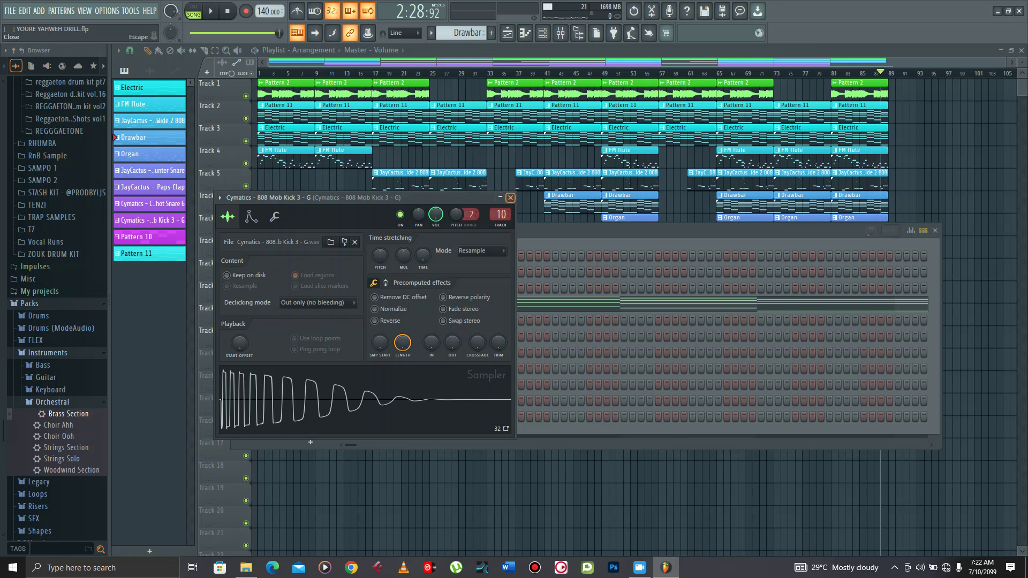
click(510, 197)
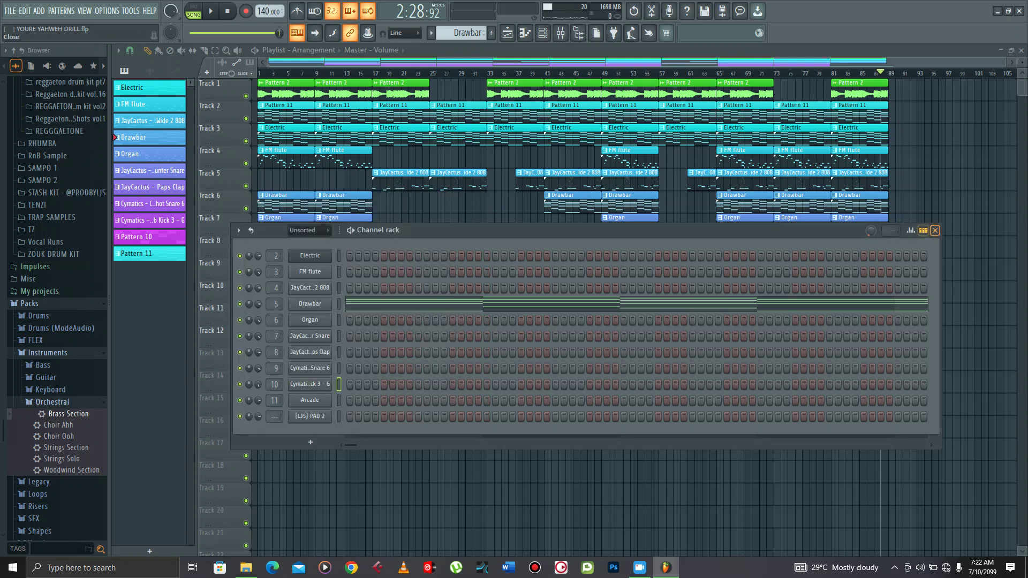
click(935, 230)
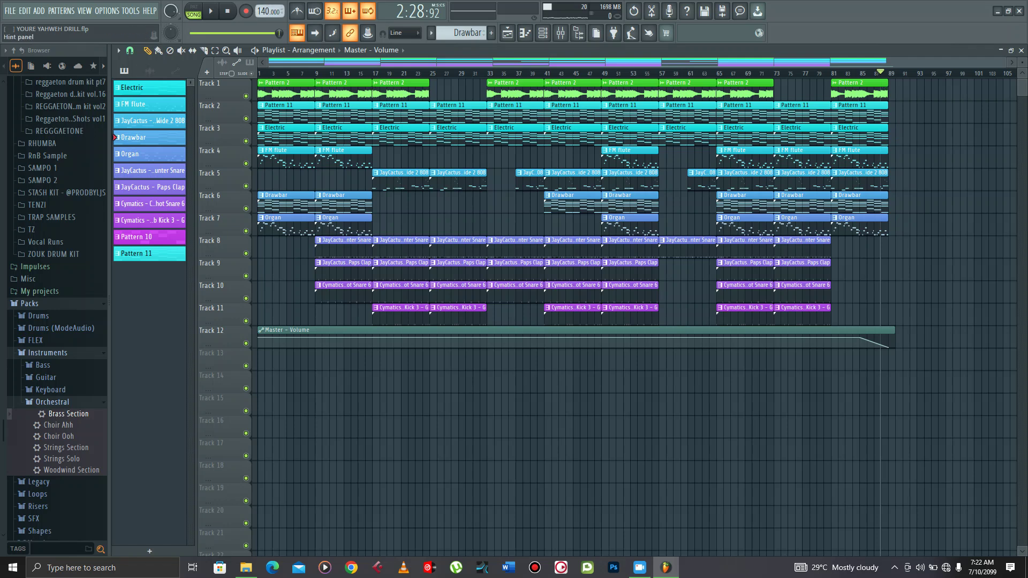
click(10, 11)
click(32, 60)
drag(343, 201, 337, 179)
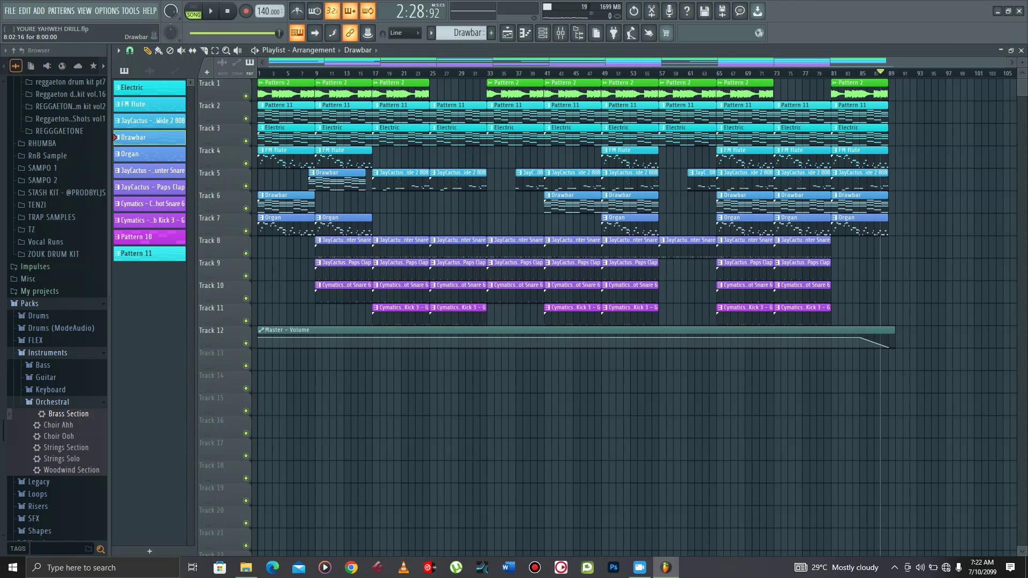
key(ctrl+z)
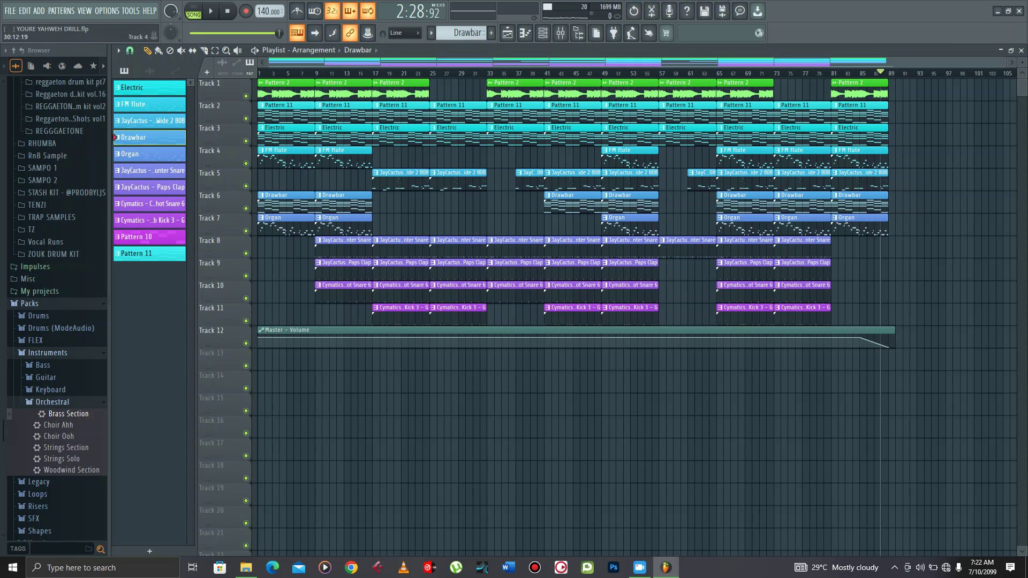
Step: Inspect the JayCactus - Fat N Wide 2 808 channel's volume envelope and sample waveform, and return to the playlist
click(464, 180)
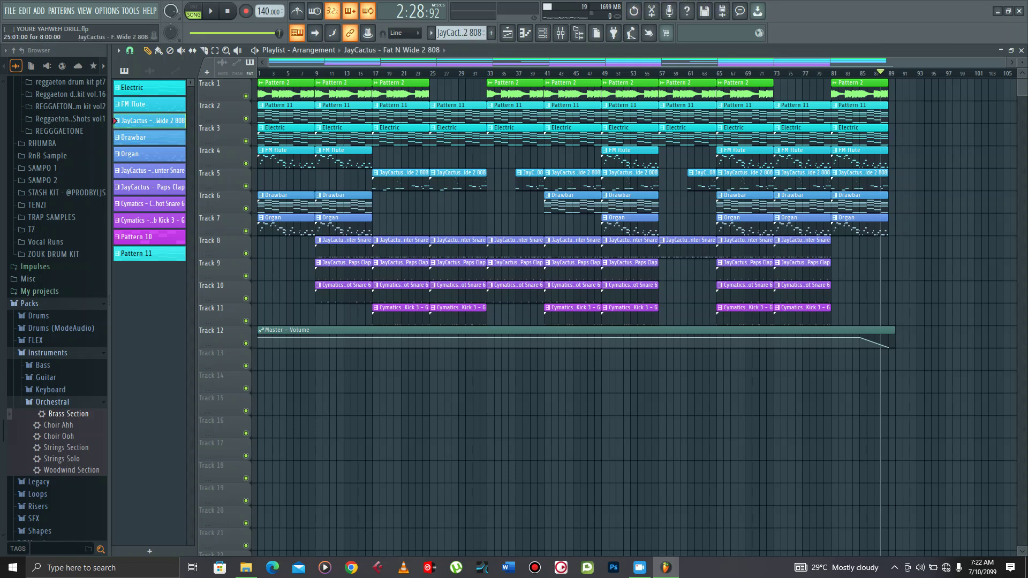
key(F6)
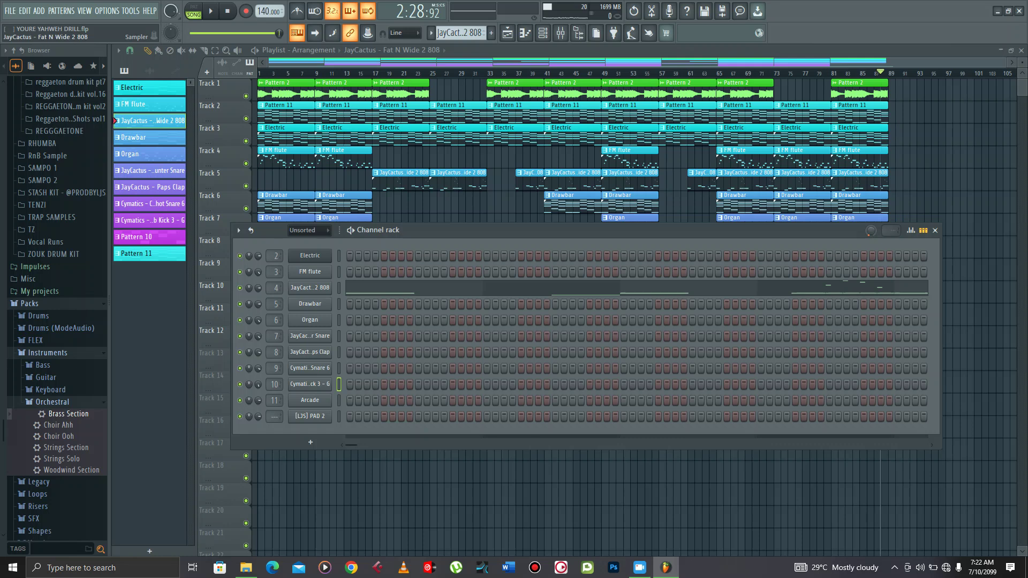
click(310, 288)
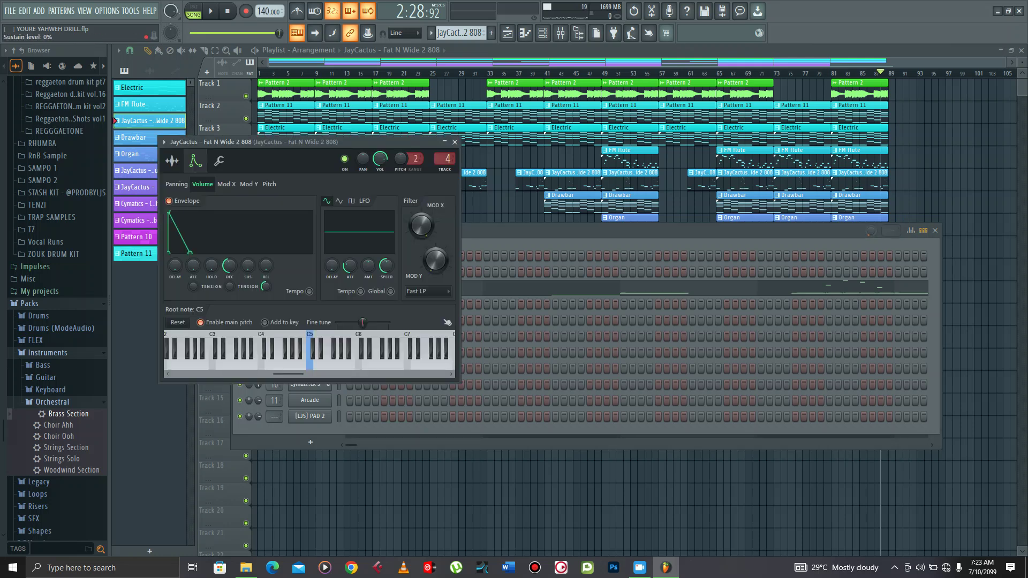
click(171, 160)
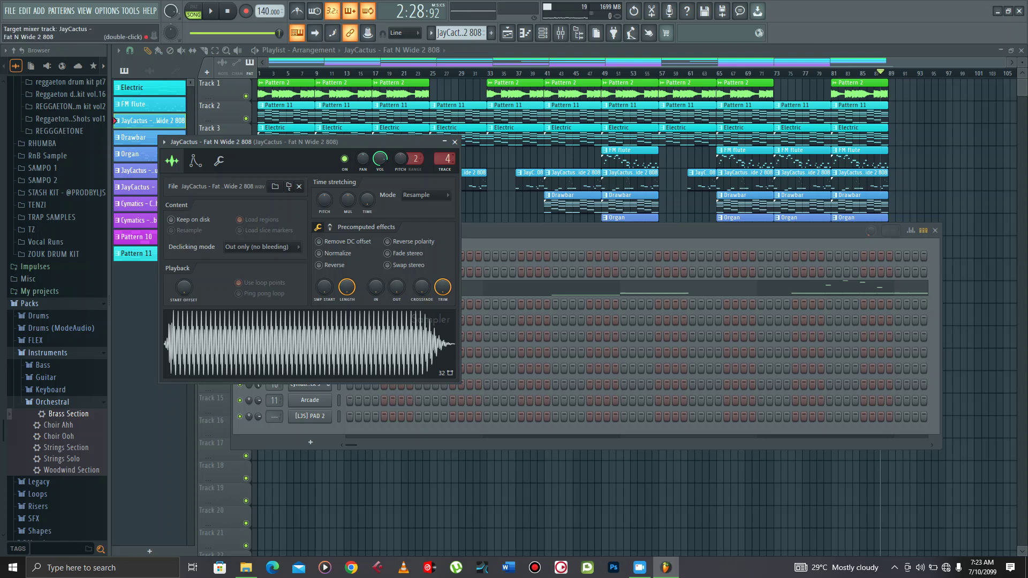
click(455, 142)
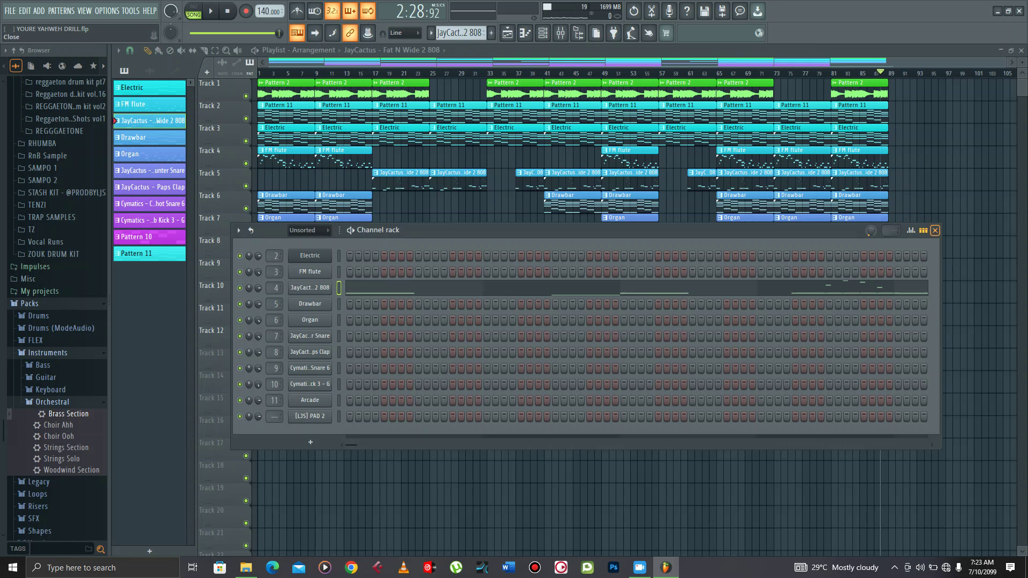
click(935, 230)
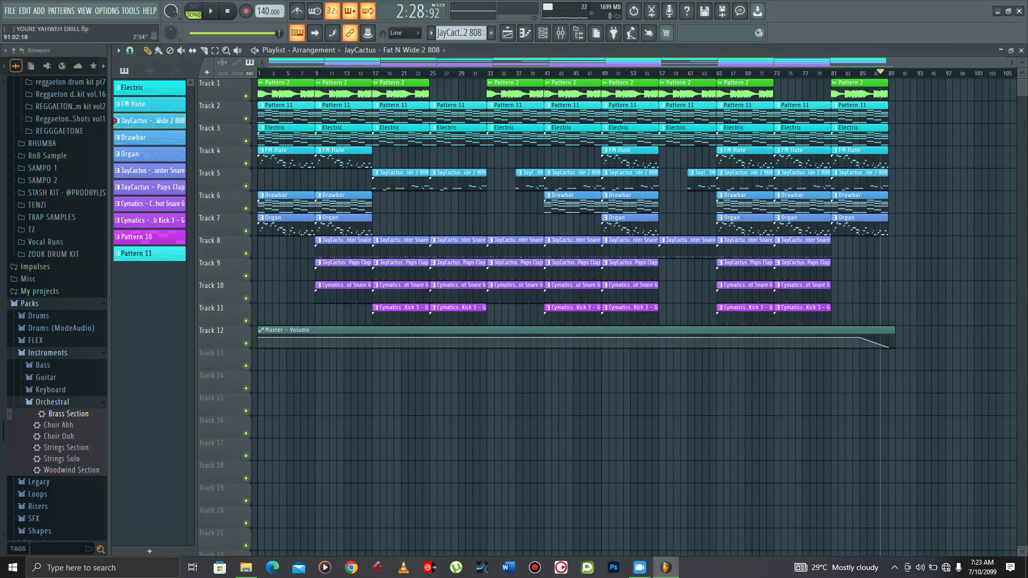